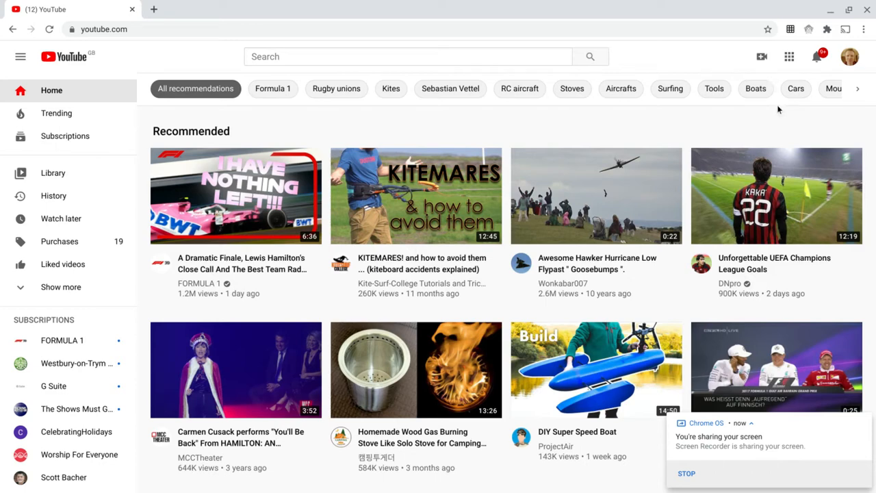
- Switch the signed-in account to the Westbury-on-Trym Baptist Church channel
{"action": "left_click", "coordinate": [850, 58]}
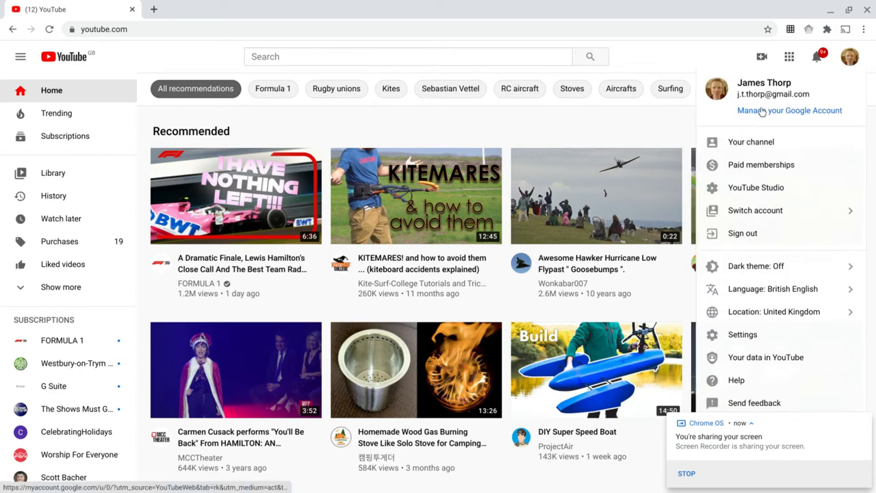
{"action": "left_click", "coordinate": [786, 212]}
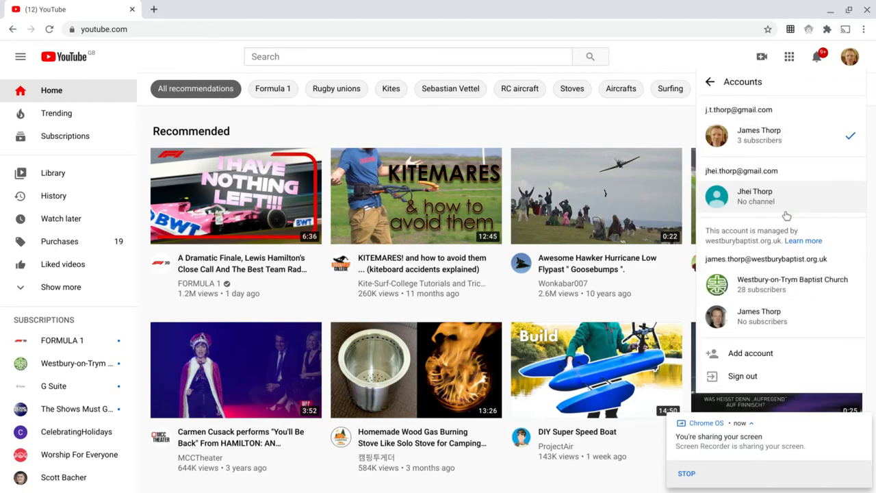
{"action": "left_click", "coordinate": [744, 289]}
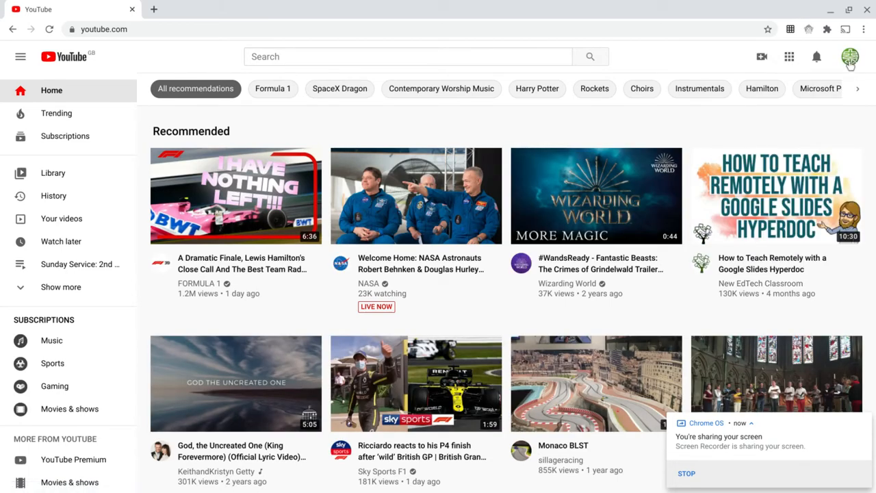
- Start a video upload and choose VID_20200804_213511.mp4 from the Downloads folder, dismissing the screen-sharing notification
{"action": "left_click", "coordinate": [765, 64]}
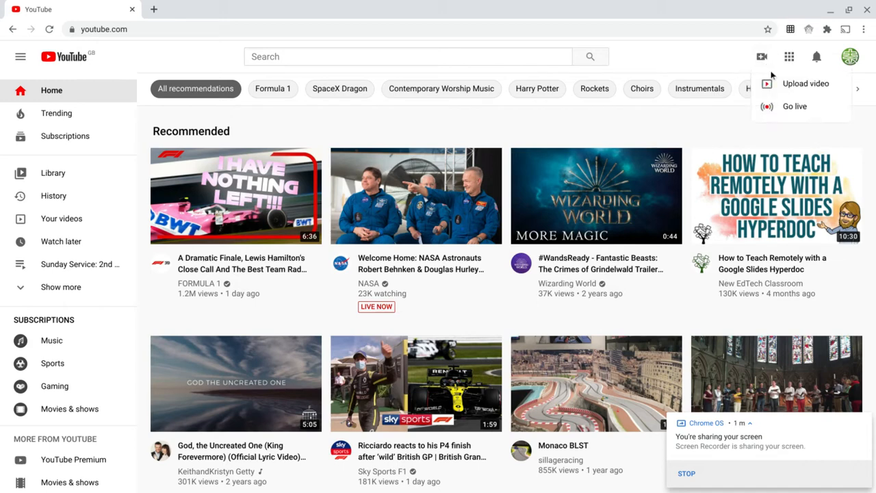
{"action": "left_click", "coordinate": [778, 87]}
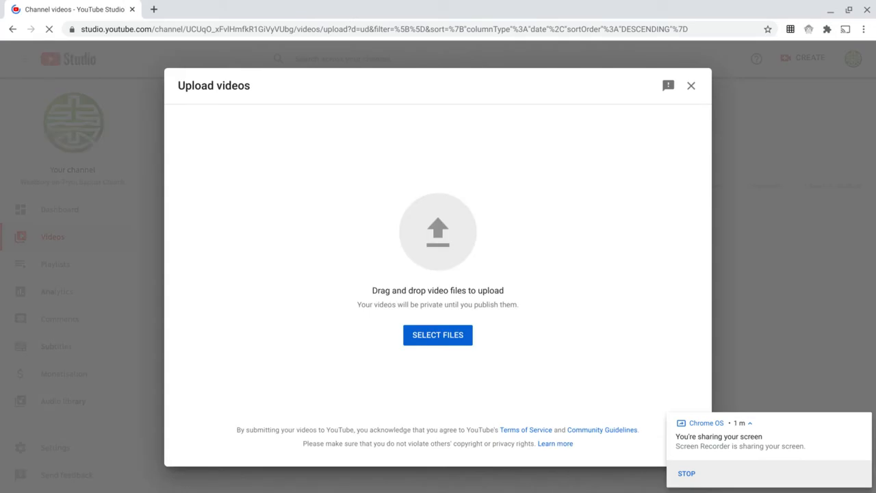
{"action": "left_click", "coordinate": [865, 423]}
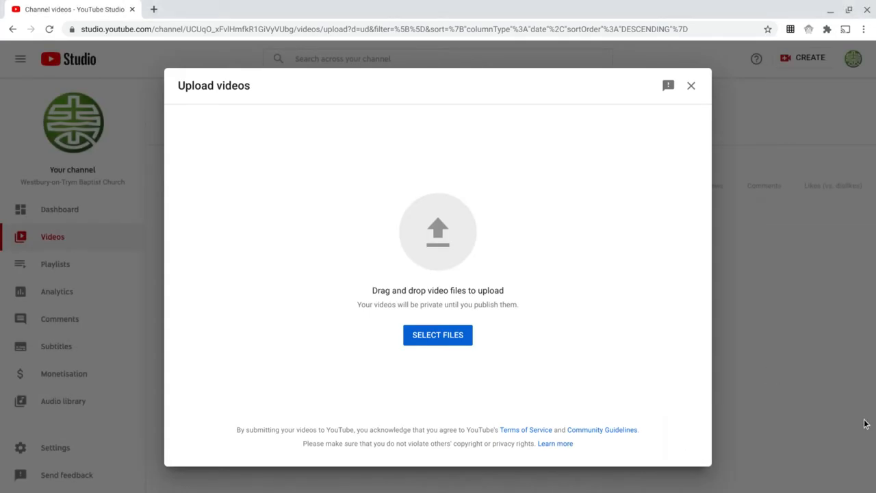
{"action": "left_click", "coordinate": [455, 336]}
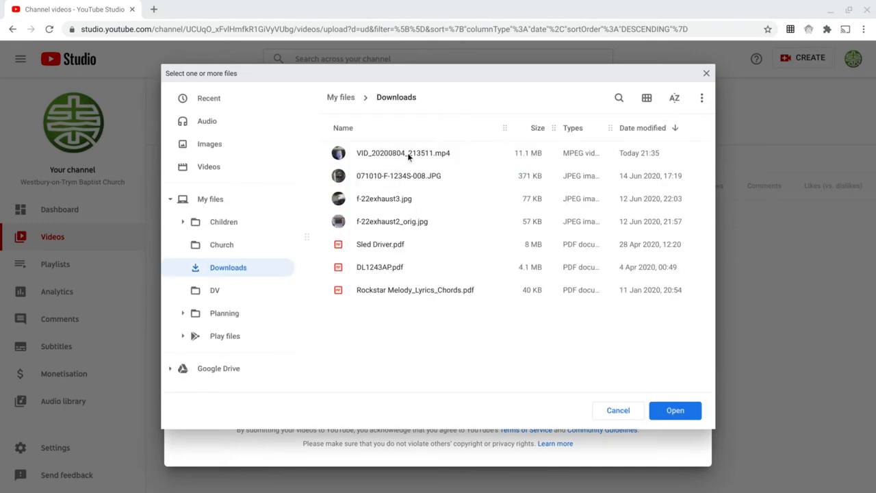
{"action": "left_click", "coordinate": [409, 152]}
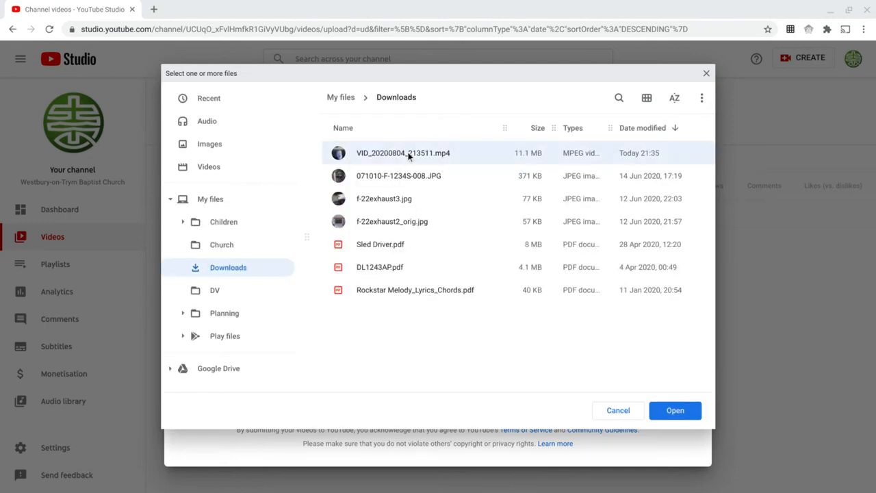
{"action": "left_click", "coordinate": [675, 411]}
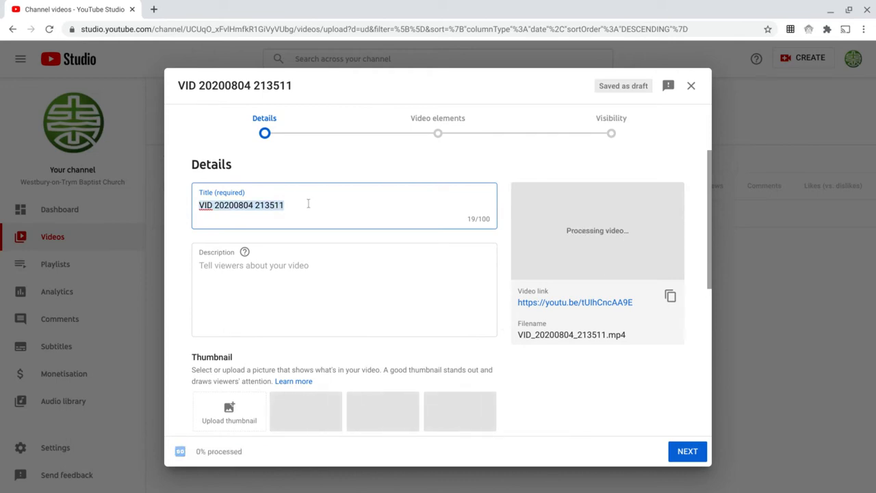
- Replace the video title with "Sunday Service: 31st February 2021"
{"action": "type", "text": "Sunda"}
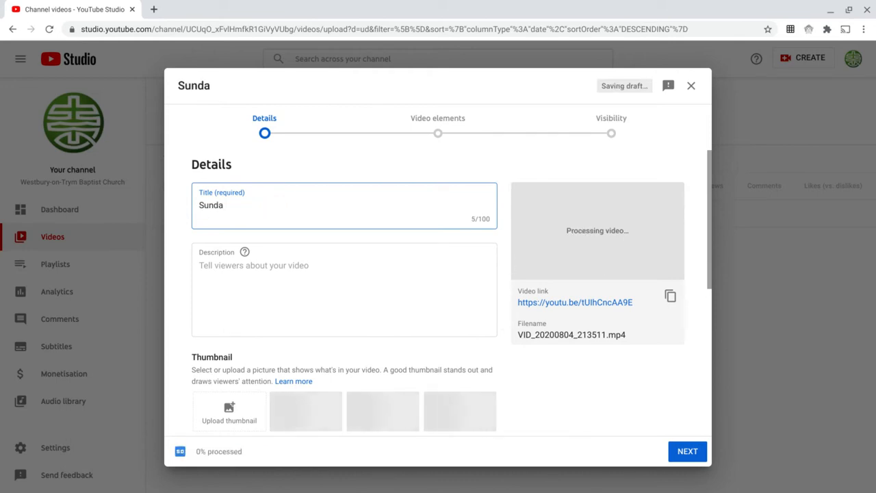
{"action": "type", "text": "y Service"}
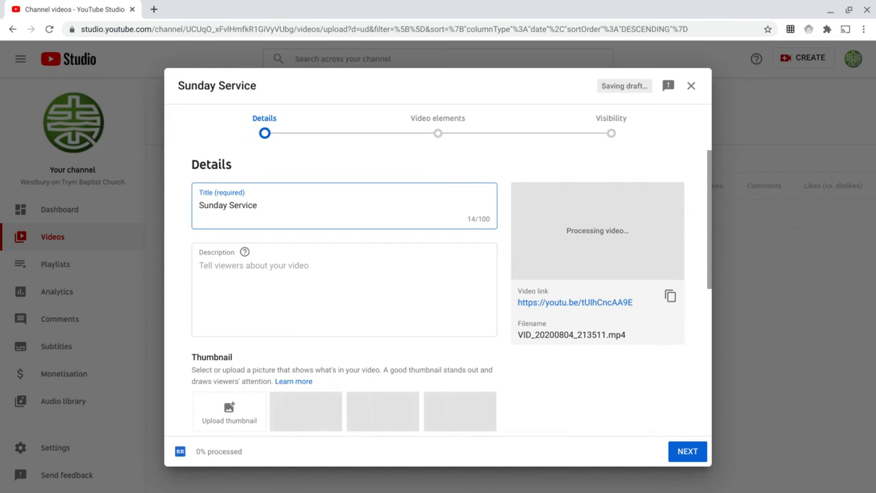
{"action": "type", "text": ": 31st Febr"}
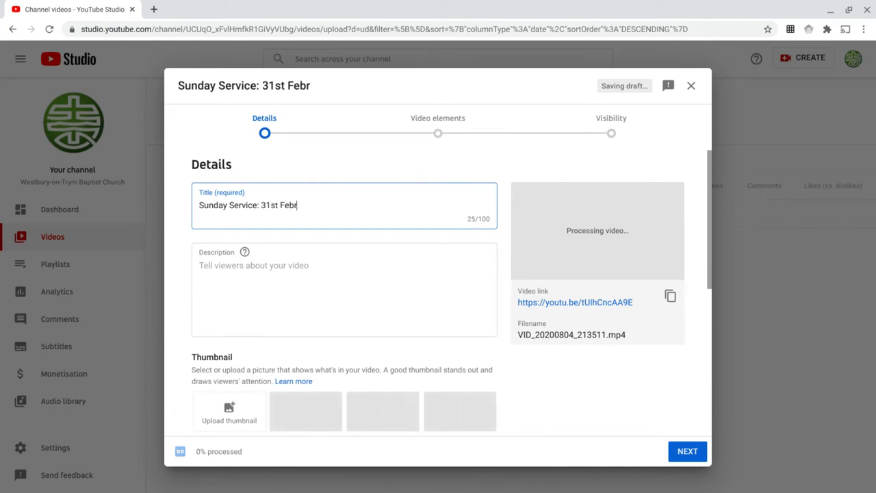
{"action": "type", "text": "uary 2021"}
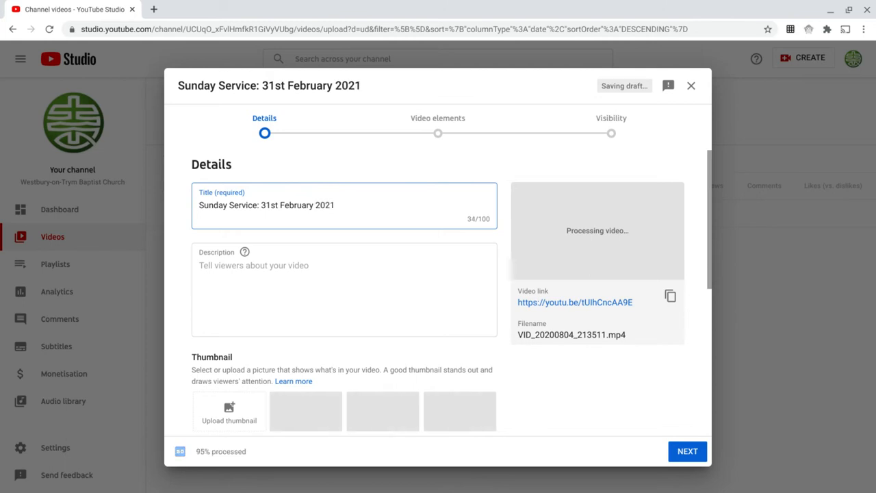
- Enter the video description "This is the video of the church Zoom service on Sunday 31st February 2021."
{"action": "left_click", "coordinate": [274, 277]}
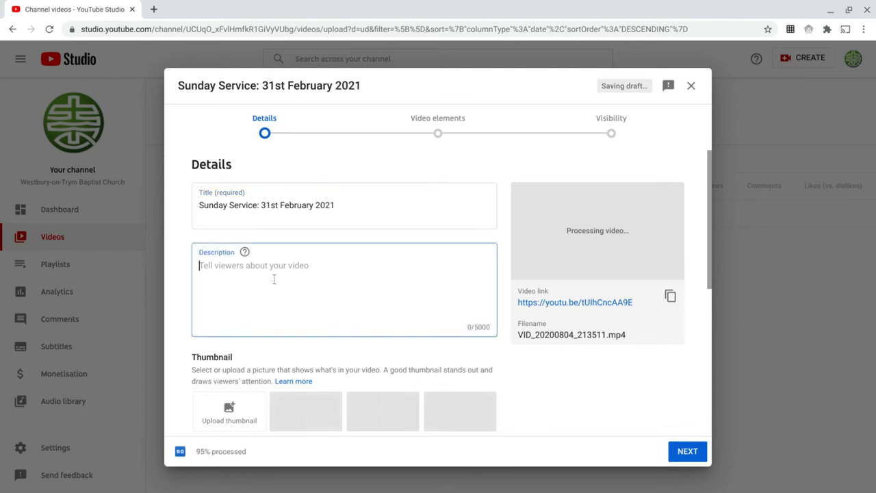
{"action": "type", "text": "The"}
{"action": "key", "text": "BackSpace"}
{"action": "key", "text": "BackSpace"}
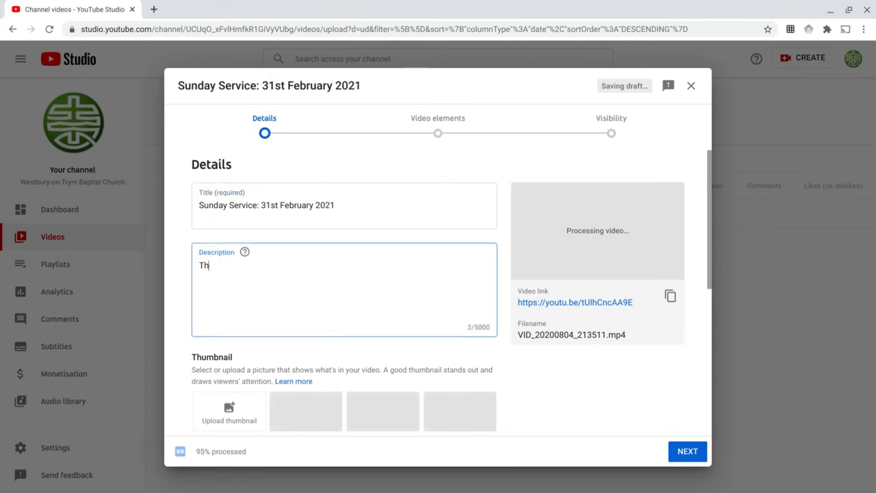
{"action": "type", "text": "is is"}
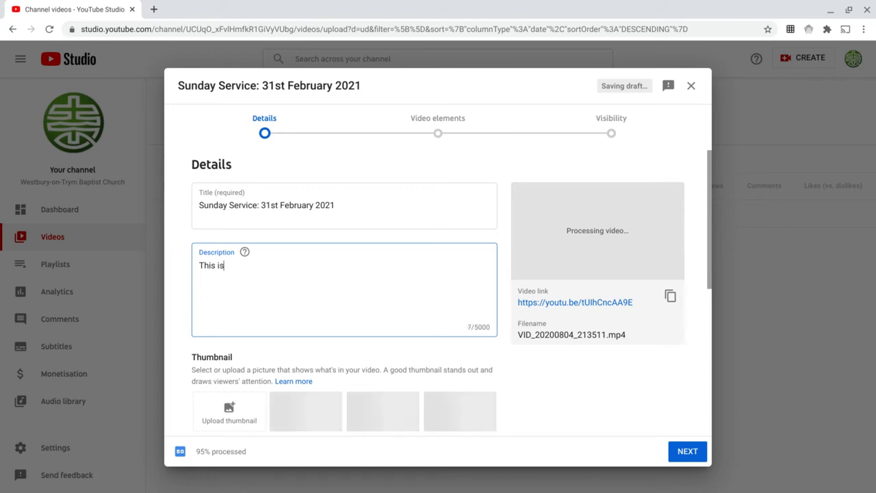
{"action": "type", "text": " the video of the church "}
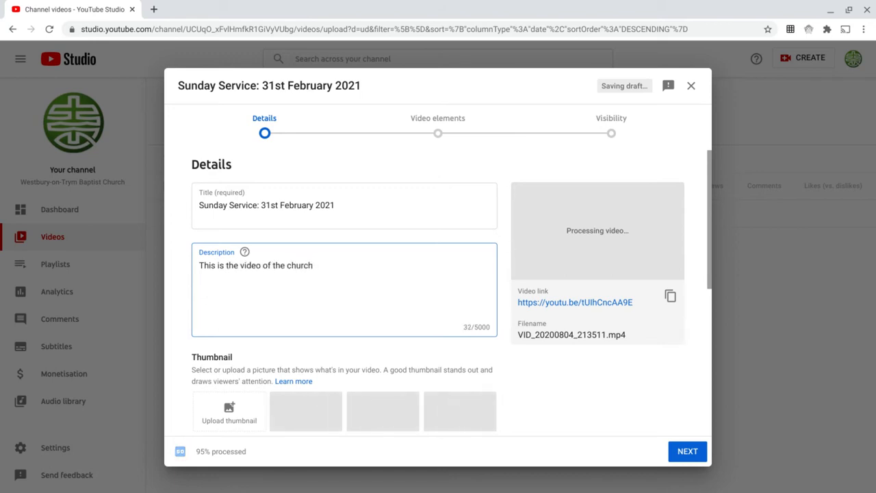
{"action": "type", "text": "Zoom service"}
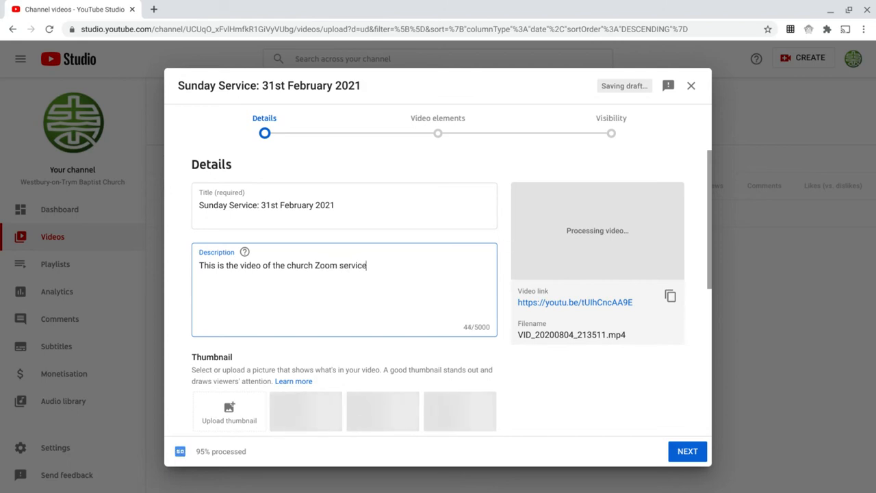
{"action": "type", "text": " on the"}
{"action": "key", "text": "BackSpace"}
{"action": "key", "text": "BackSpace"}
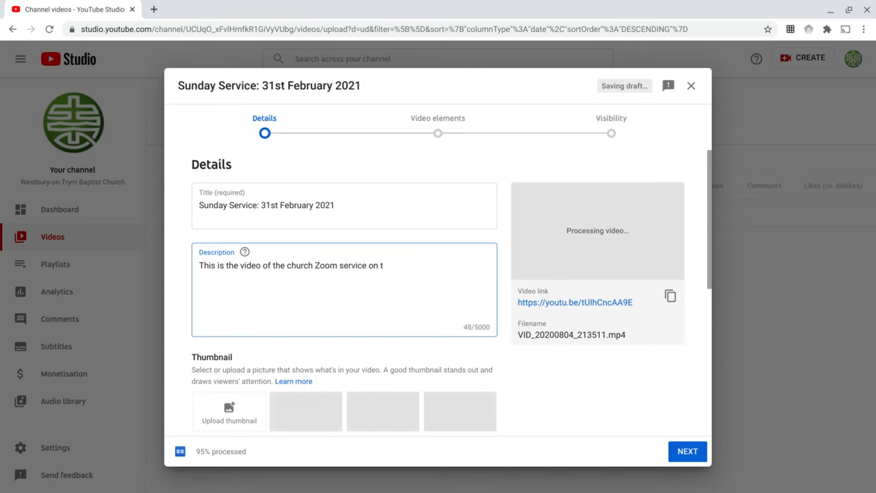
{"action": "key", "text": "BackSpace"}
{"action": "type", "text": "Sunday 31st February"}
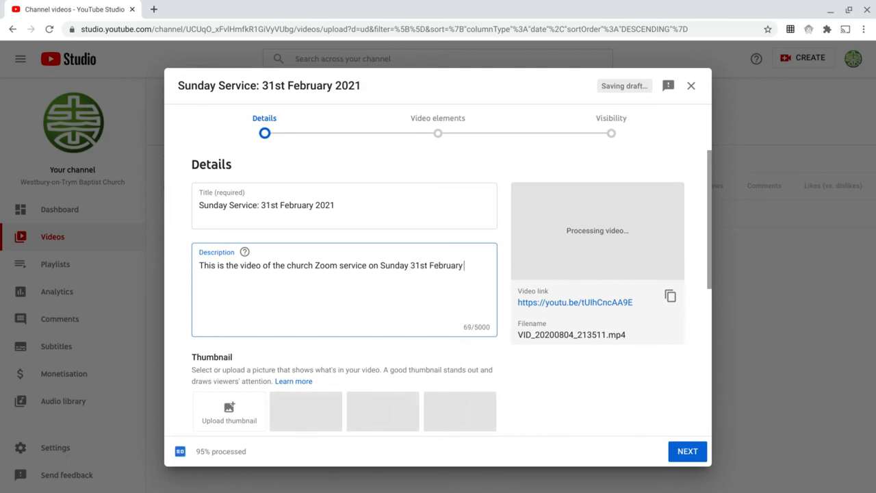
{"action": "type", "text": " 2021."}
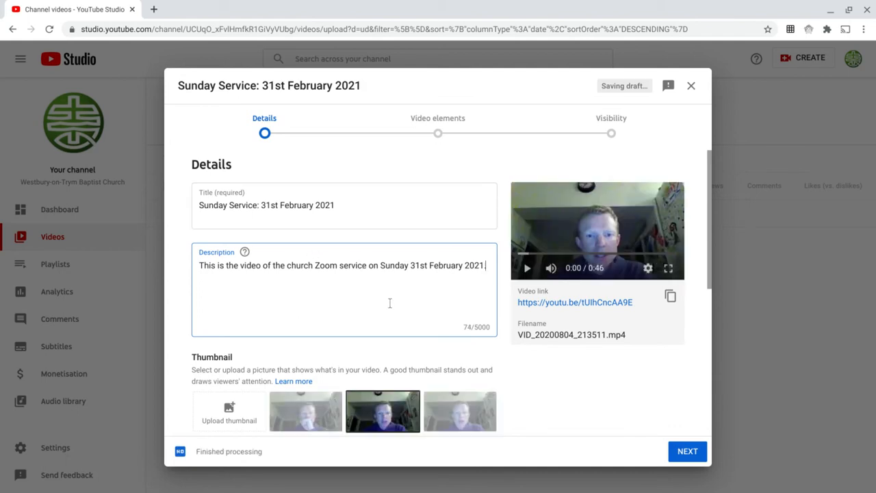
{"action": "scroll", "coordinate": [389, 304], "scroll_direction": "down", "scroll_amount": 3}
{"action": "scroll", "coordinate": [345, 199], "scroll_direction": "up", "scroll_amount": 3}
{"action": "scroll", "coordinate": [391, 189], "scroll_direction": "down", "scroll_amount": 2}
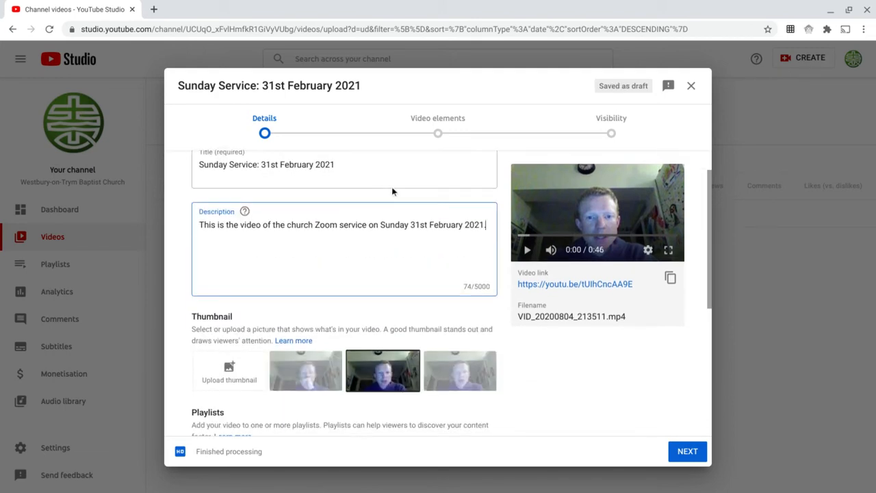
{"action": "scroll", "coordinate": [386, 190], "scroll_direction": "up", "scroll_amount": 2}
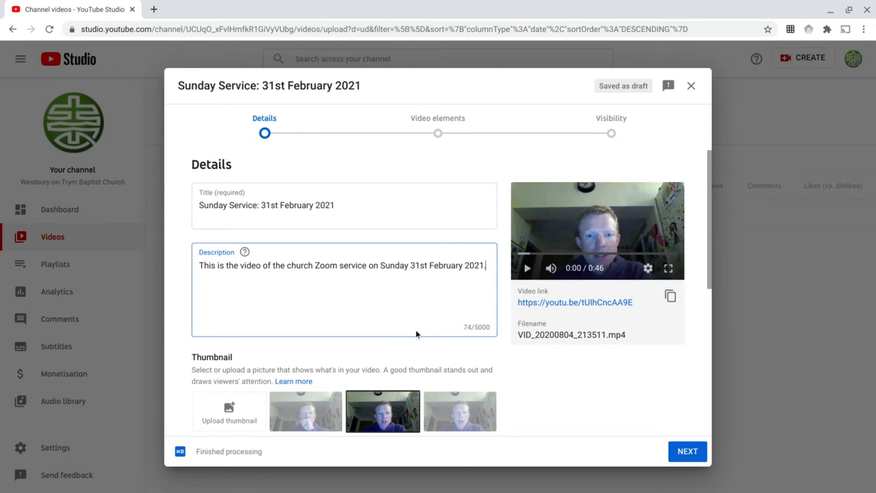
- Create a public playlist titled "Sunday Service: 31st February 2021" and add the video to it
{"action": "scroll", "coordinate": [415, 331], "scroll_direction": "down", "scroll_amount": 3}
{"action": "scroll", "coordinate": [329, 274], "scroll_direction": "down", "scroll_amount": 2}
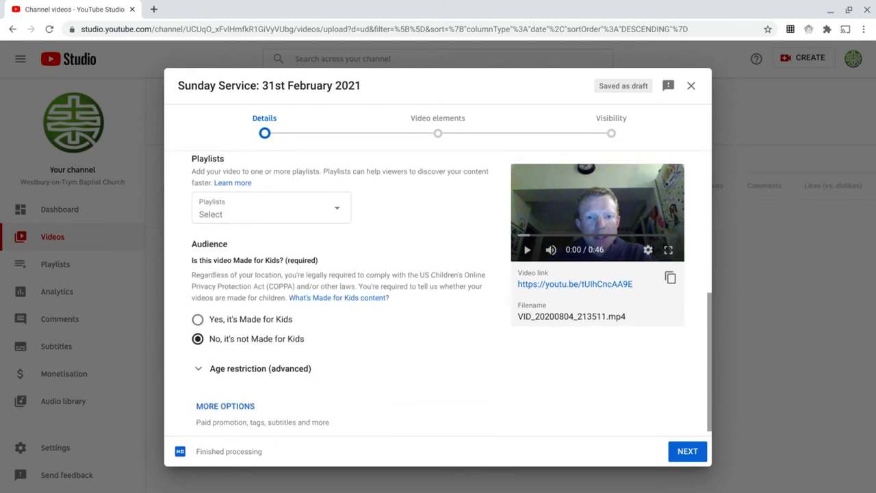
{"action": "left_click", "coordinate": [338, 218]}
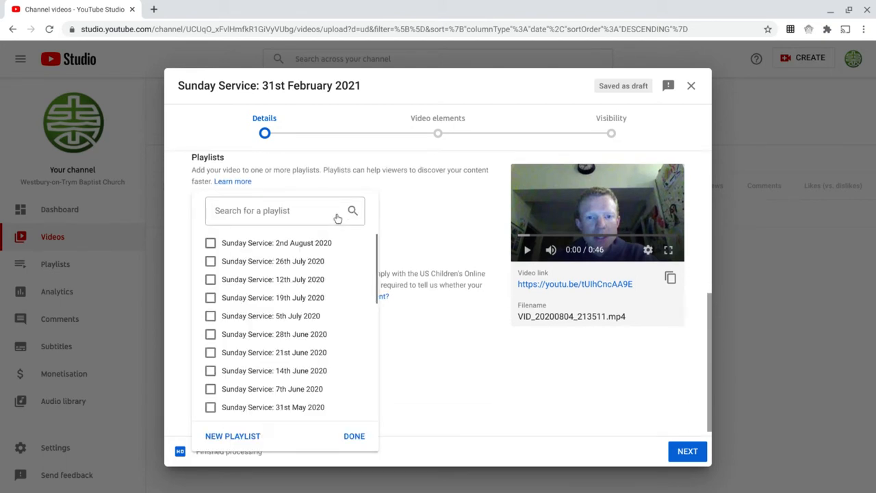
{"action": "scroll", "coordinate": [336, 269], "scroll_direction": "down", "scroll_amount": 2}
{"action": "scroll", "coordinate": [336, 269], "scroll_direction": "down", "scroll_amount": 2}
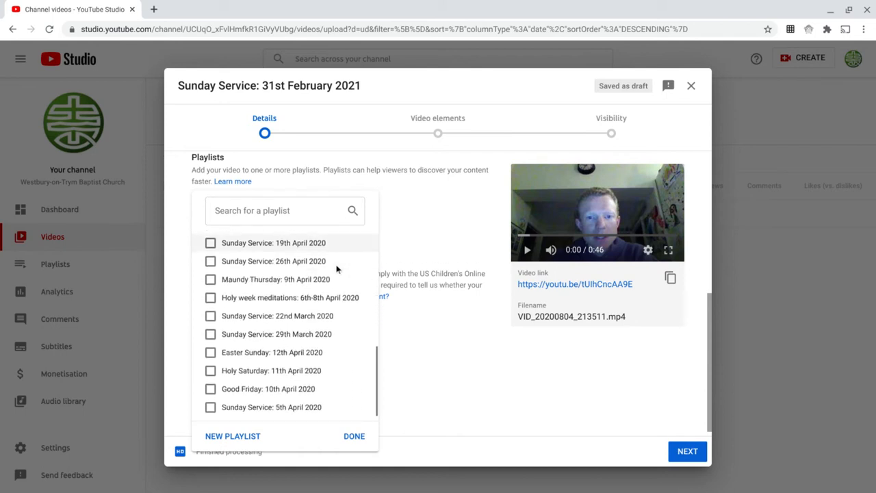
{"action": "scroll", "coordinate": [336, 269], "scroll_direction": "up", "scroll_amount": 4}
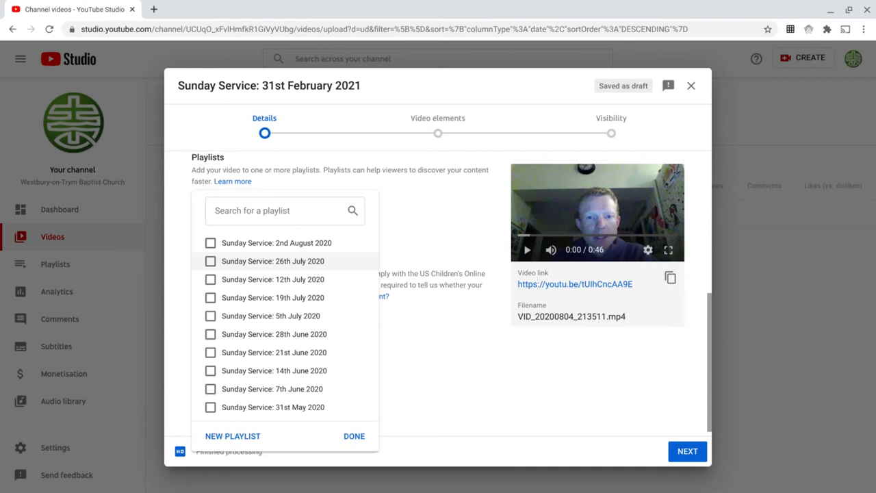
{"action": "left_click", "coordinate": [221, 442]}
{"action": "type", "text": "Sunday"}
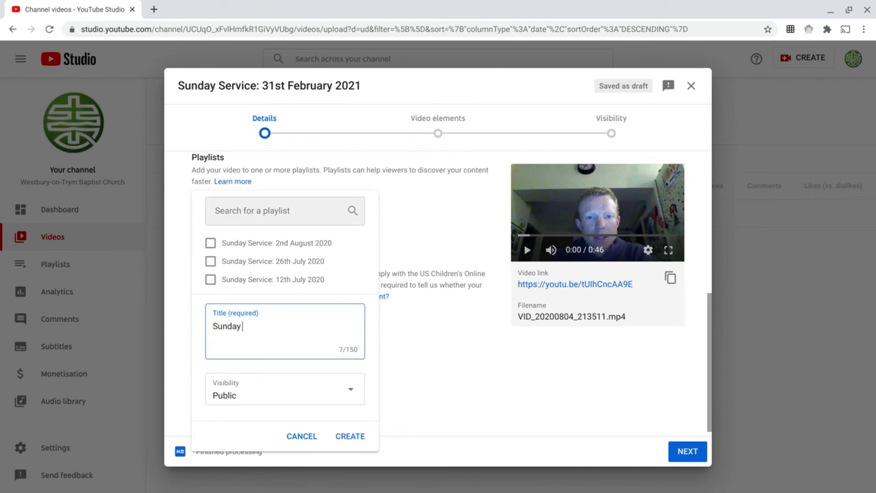
{"action": "type", "text": " Service: 31st February 2012"}
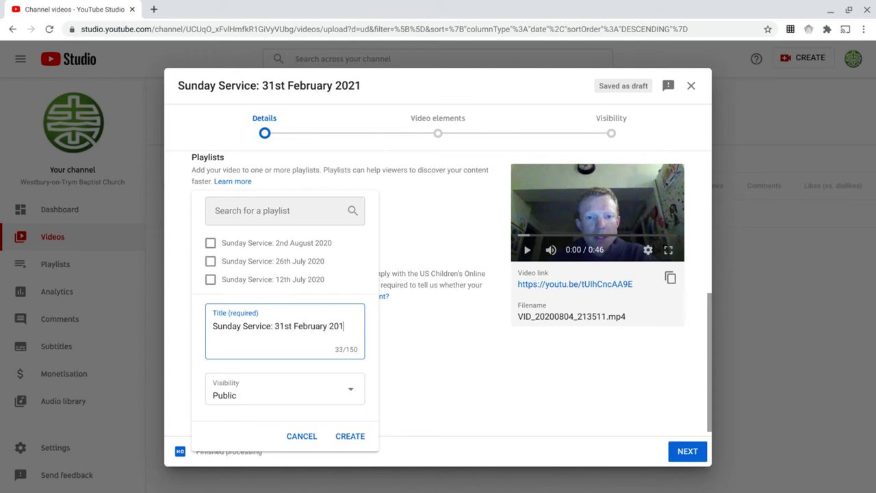
{"action": "key", "text": "BackSpace"}
{"action": "key", "text": "BackSpace"}
{"action": "type", "text": "21"}
{"action": "left_click", "coordinate": [348, 436]}
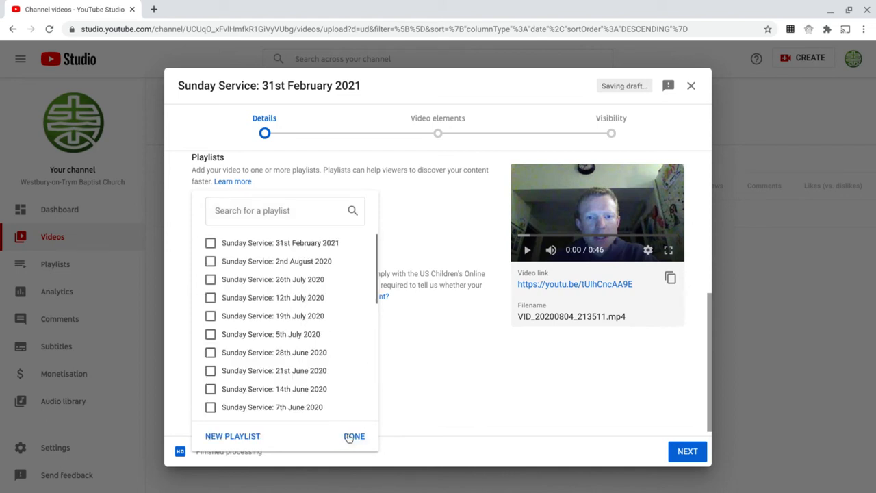
{"action": "left_click", "coordinate": [211, 243]}
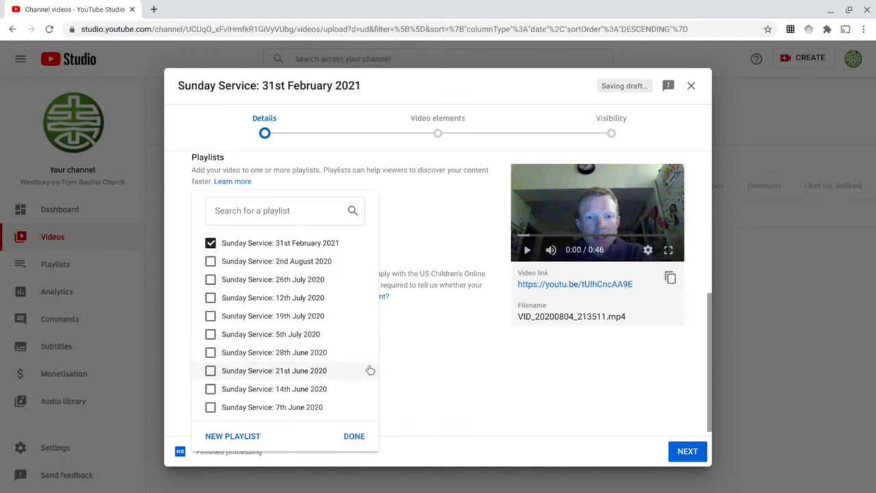
{"action": "left_click", "coordinate": [357, 436]}
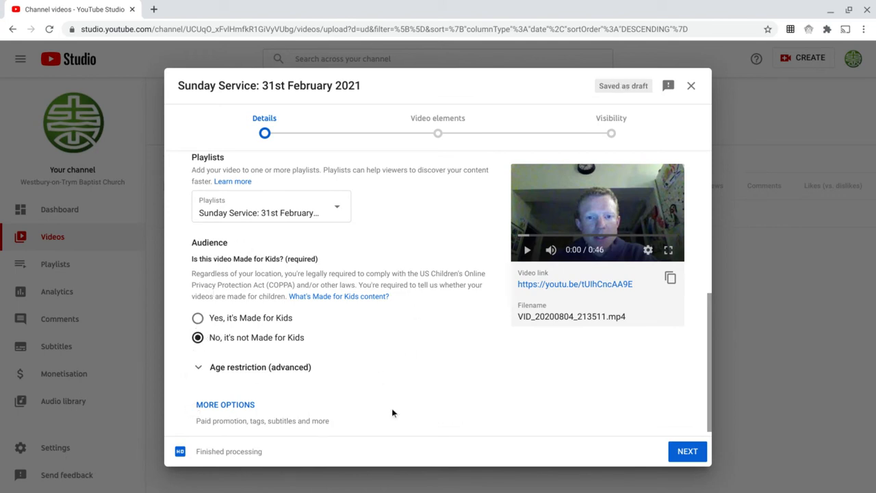
- Finish the video details and advance to the Visibility stage without adding an end screen or cards
{"action": "scroll", "coordinate": [394, 418], "scroll_direction": "up", "scroll_amount": 6}
{"action": "scroll", "coordinate": [402, 431], "scroll_direction": "down", "scroll_amount": 6}
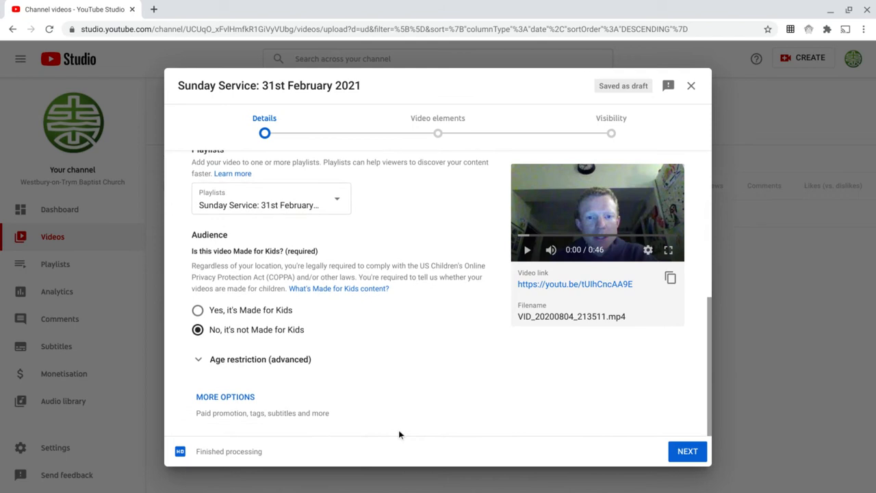
{"action": "left_click", "coordinate": [681, 451]}
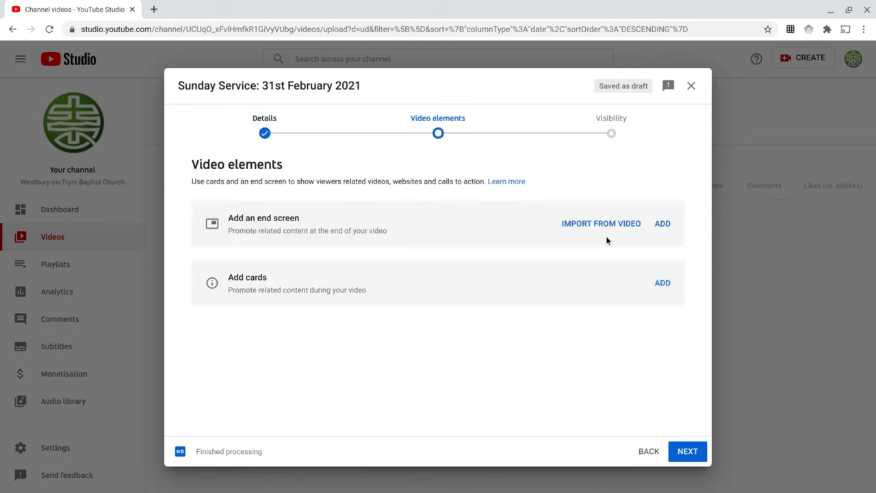
{"action": "left_click", "coordinate": [682, 453]}
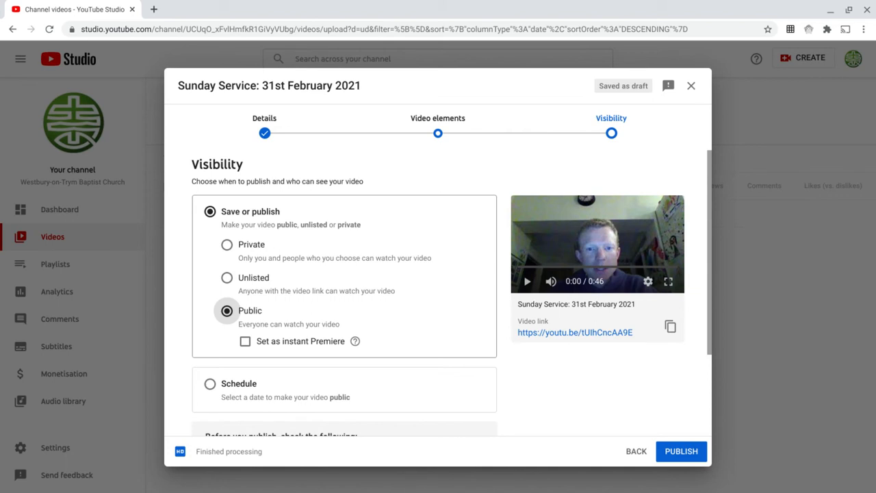
- Copy the video link, publish the Sunday service video as public, and dismiss the sharing dialog
{"action": "scroll", "coordinate": [342, 287], "scroll_direction": "down", "scroll_amount": 3}
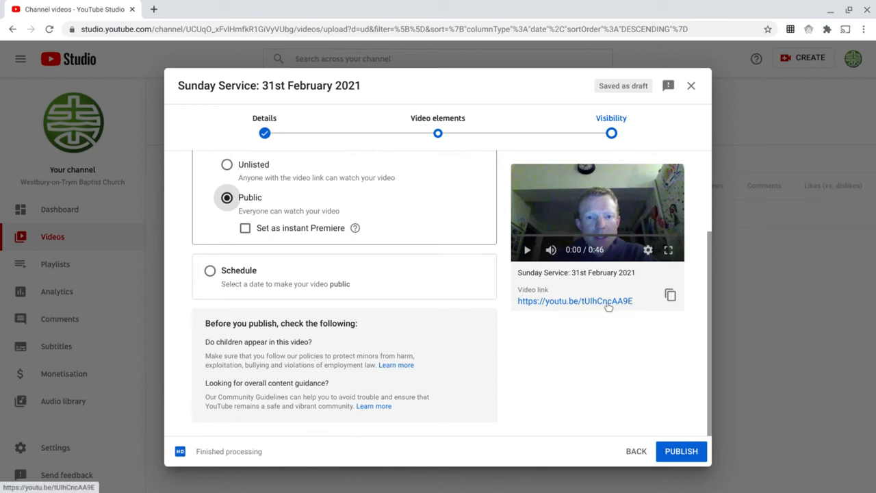
{"action": "left_click", "coordinate": [670, 295]}
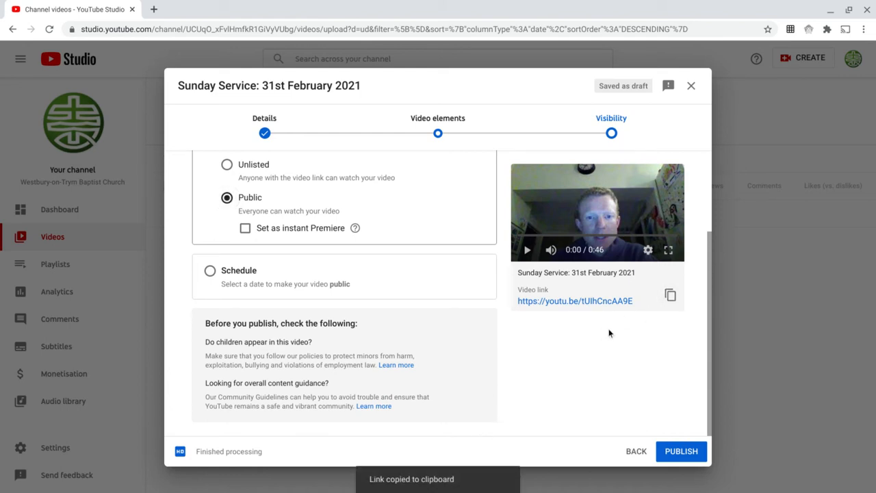
{"action": "left_click", "coordinate": [674, 452]}
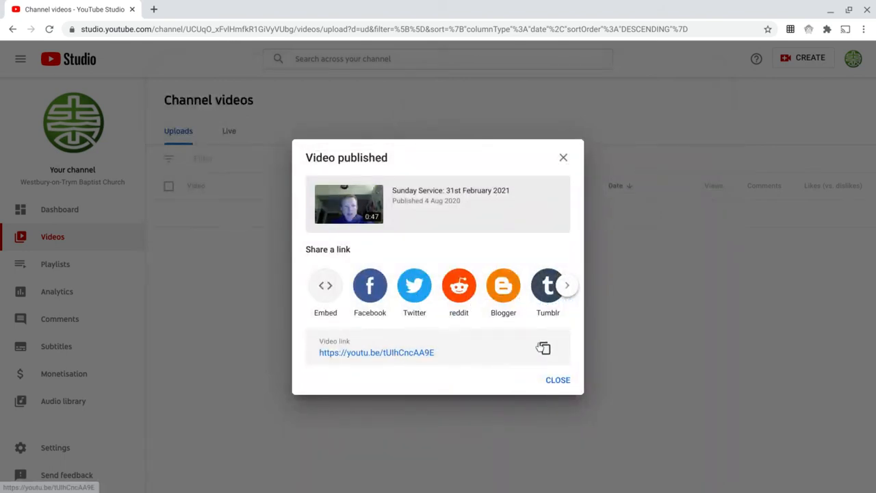
{"action": "left_click", "coordinate": [559, 381]}
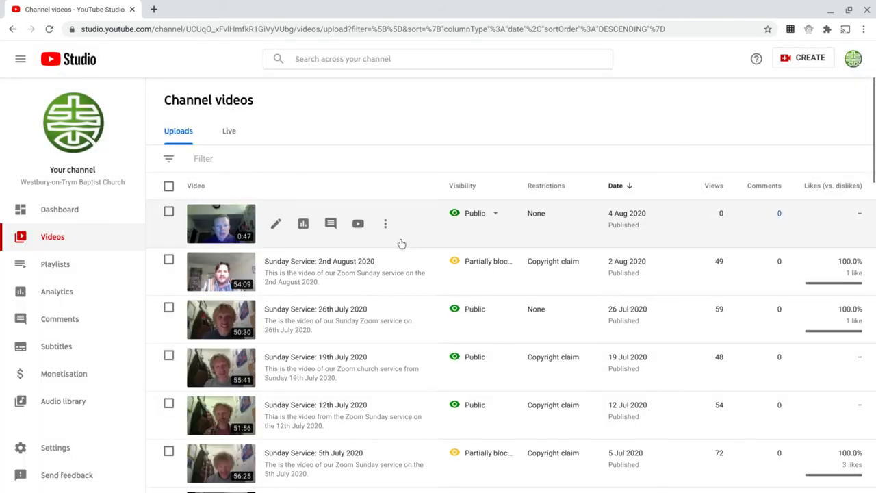
{"action": "mouse_move", "coordinate": [454, 263]}
{"action": "left_click", "coordinate": [387, 223]}
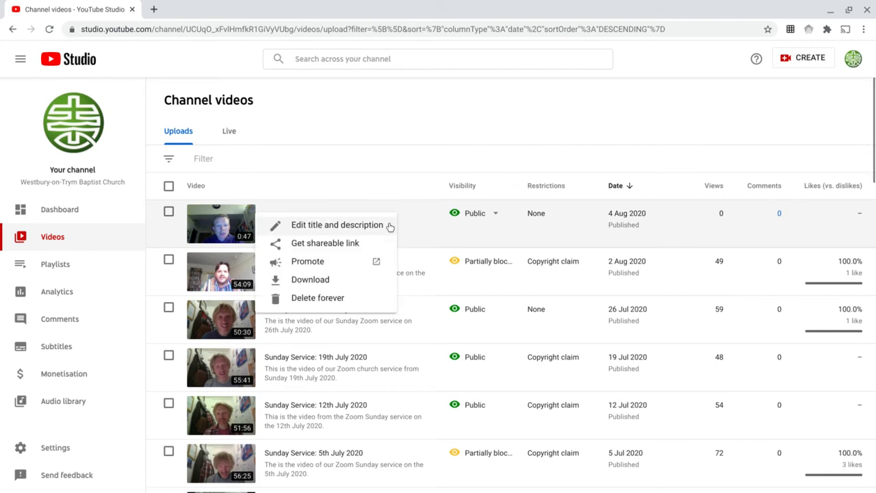
{"action": "left_click", "coordinate": [374, 185]}
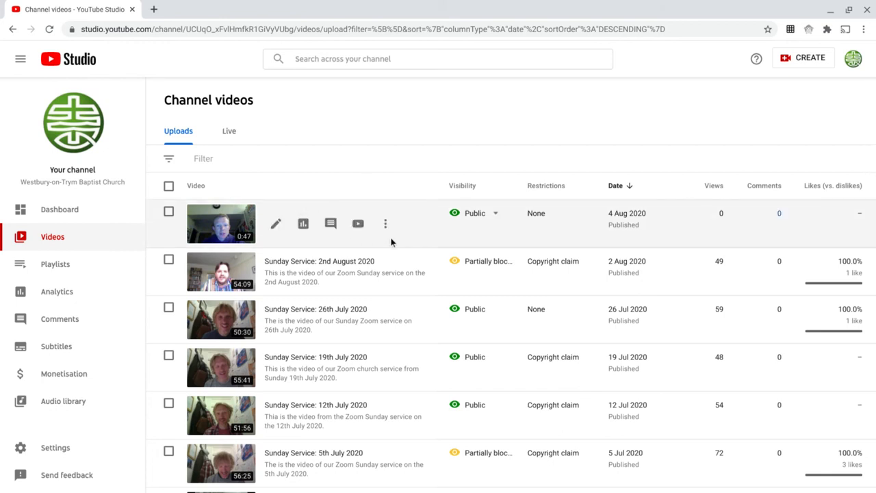
- Open the "Sunday Service: 31st February 2021" video in the video editor and play its opening seconds
{"action": "left_click", "coordinate": [249, 217]}
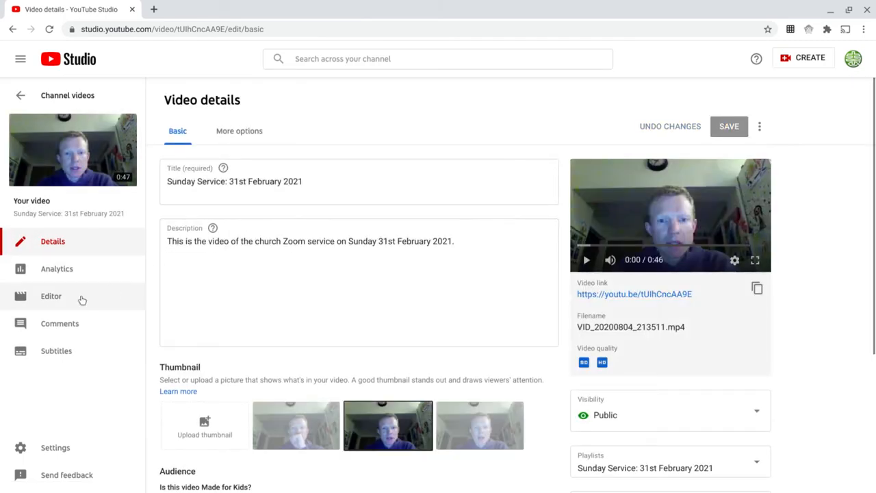
{"action": "left_click", "coordinate": [57, 301]}
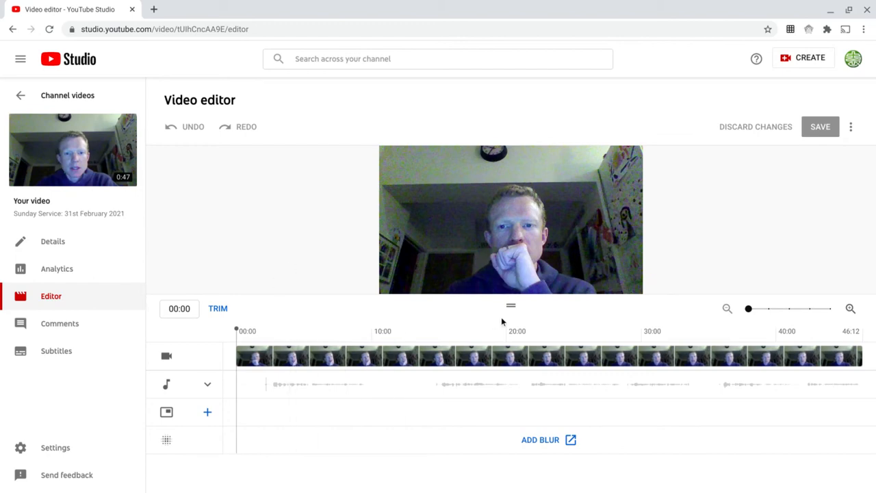
{"action": "left_click", "coordinate": [395, 283]}
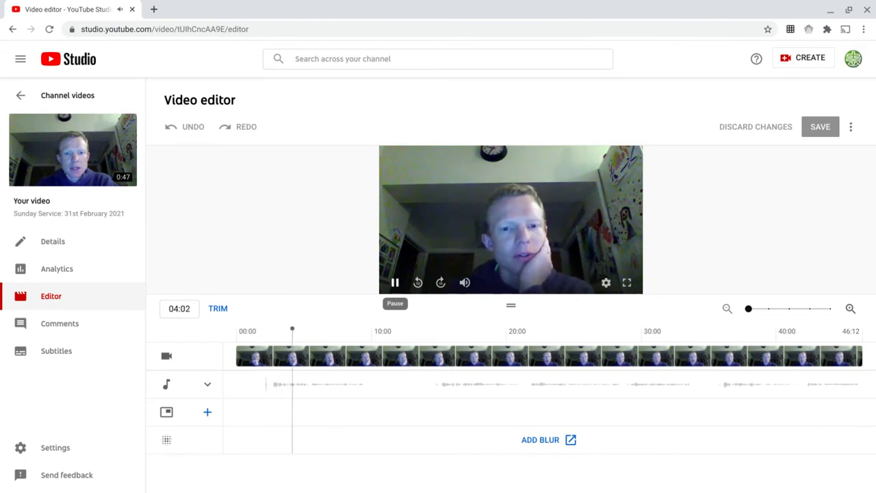
{"action": "left_click", "coordinate": [395, 282]}
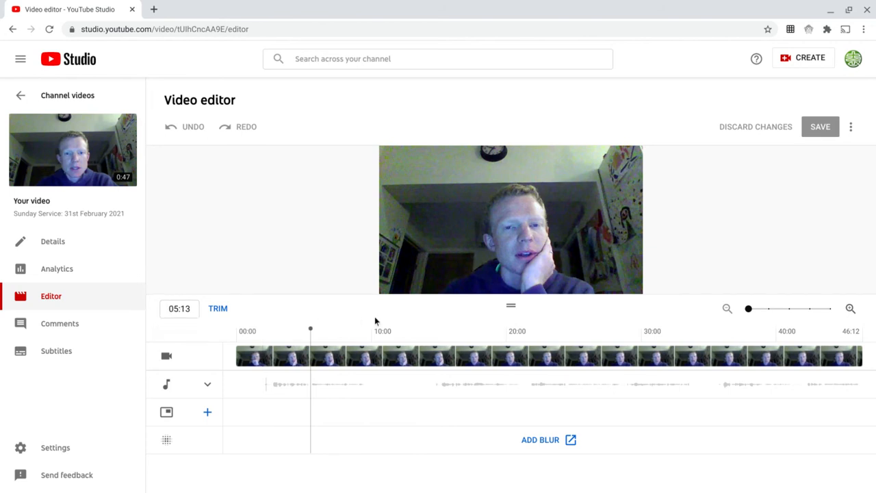
- Place the playhead at 12:20 and trim the start of the video up to it, aligning the cut precisely
{"action": "left_click", "coordinate": [408, 332]}
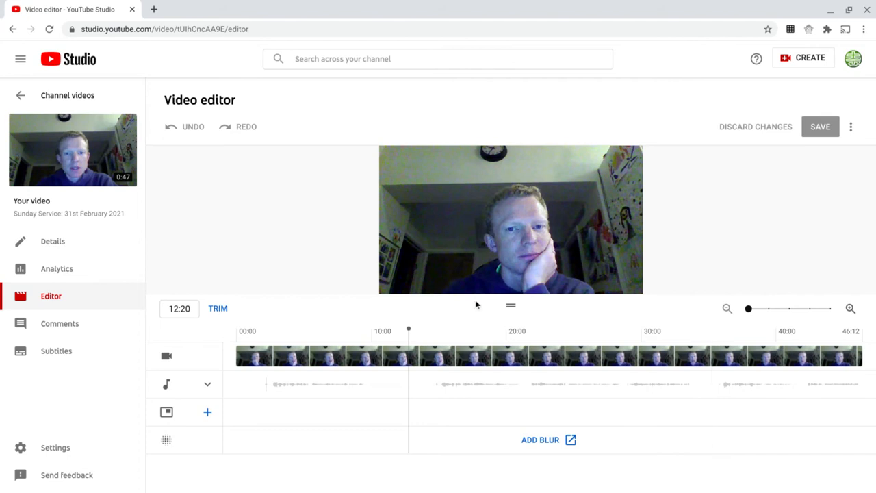
{"action": "left_click", "coordinate": [218, 309]}
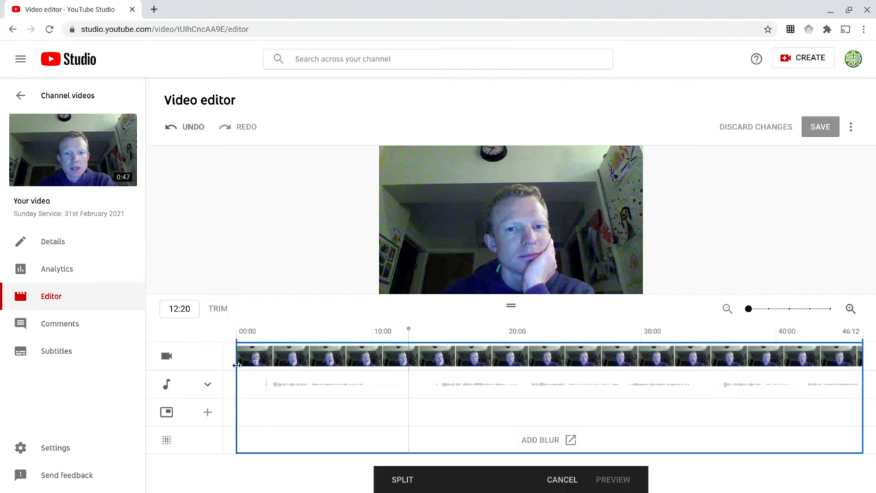
{"action": "left_click_drag", "start_coordinate": [236, 365], "coordinate": [392, 378]}
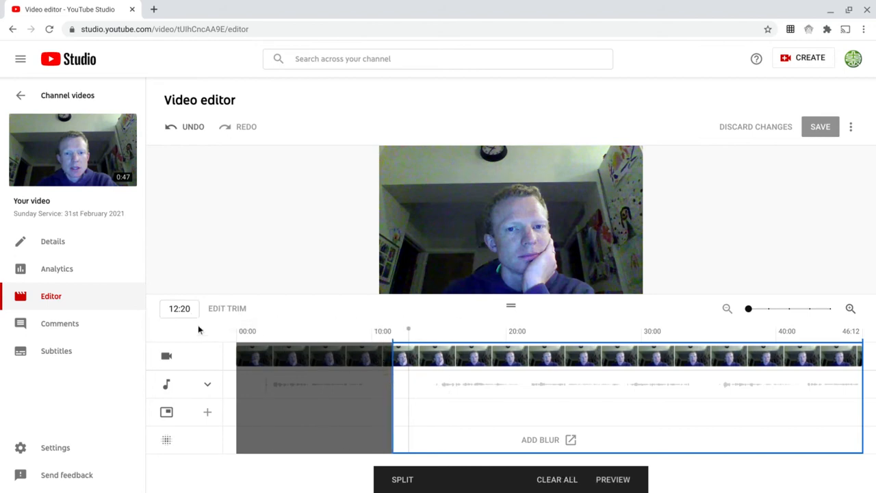
{"action": "left_click_drag", "start_coordinate": [392, 429], "coordinate": [407, 429]}
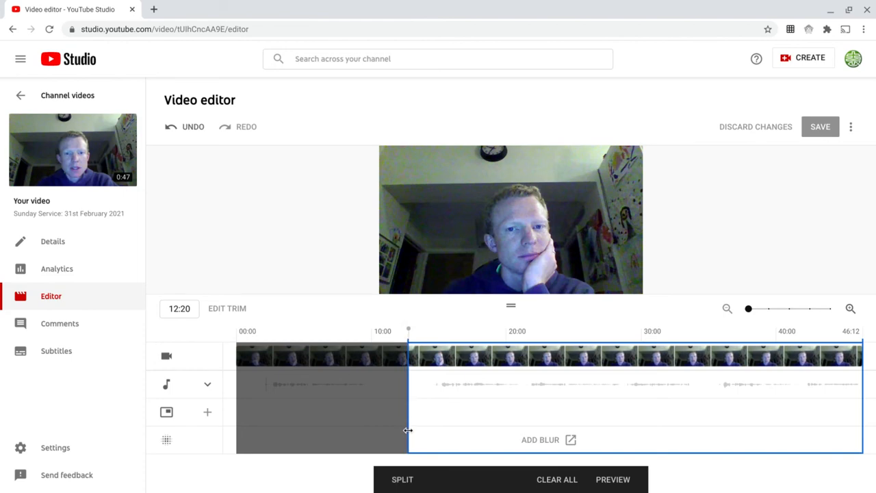
{"action": "left_click", "coordinate": [851, 310]}
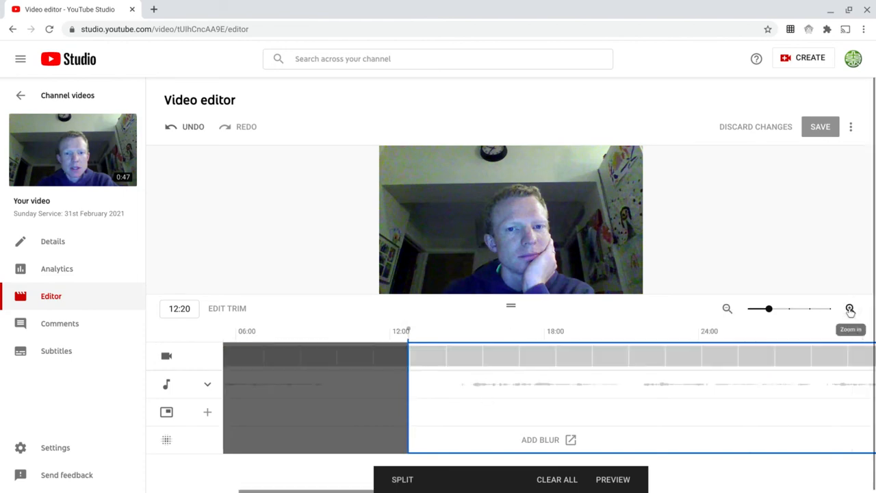
{"action": "left_click", "coordinate": [850, 310]}
{"action": "left_click", "coordinate": [850, 311]}
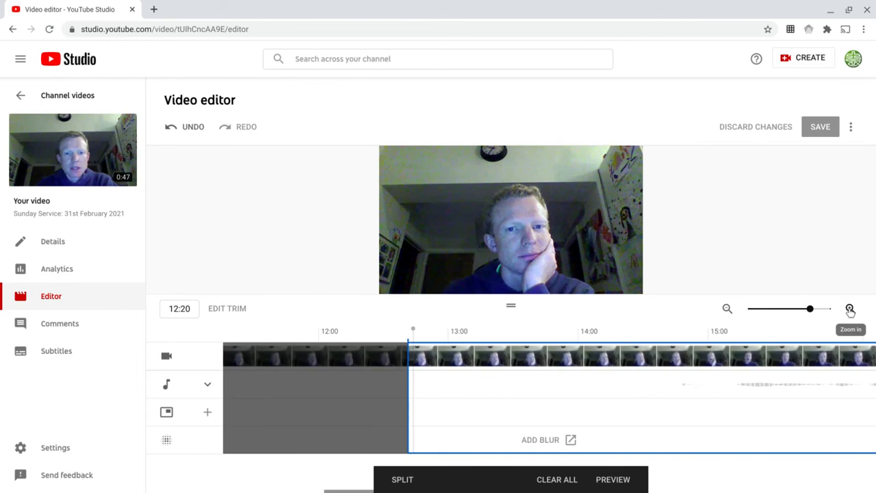
{"action": "left_click", "coordinate": [850, 310]}
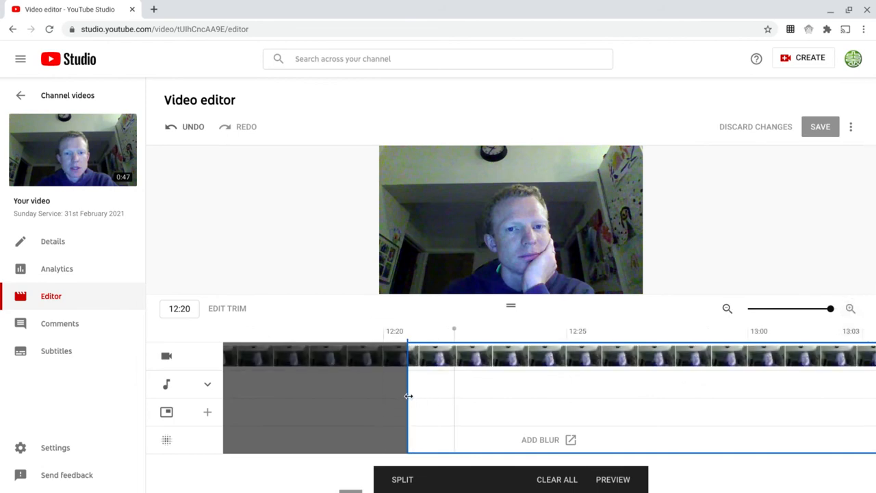
{"action": "left_click_drag", "start_coordinate": [407, 395], "coordinate": [462, 394]}
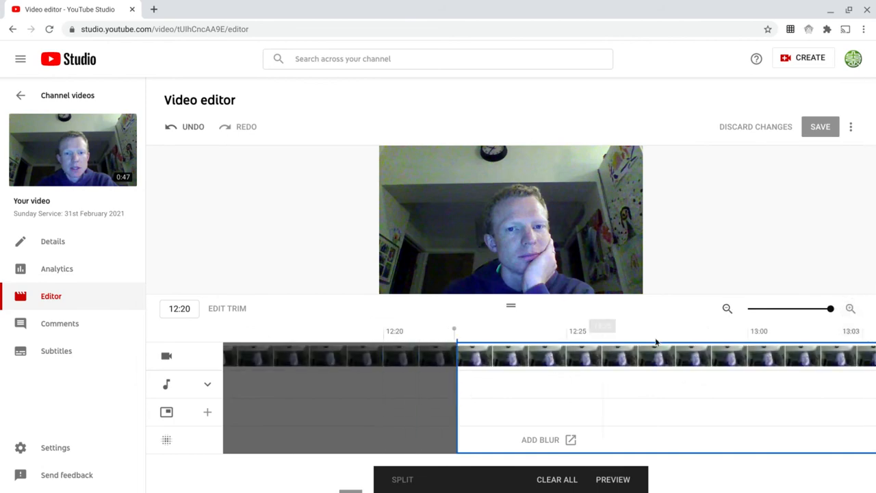
- Move the playhead to exactly 35:00 to mark where the video should end
{"action": "left_click", "coordinate": [727, 309]}
{"action": "left_click", "coordinate": [727, 309]}
{"action": "left_click", "coordinate": [727, 308]}
{"action": "left_click", "coordinate": [727, 308]}
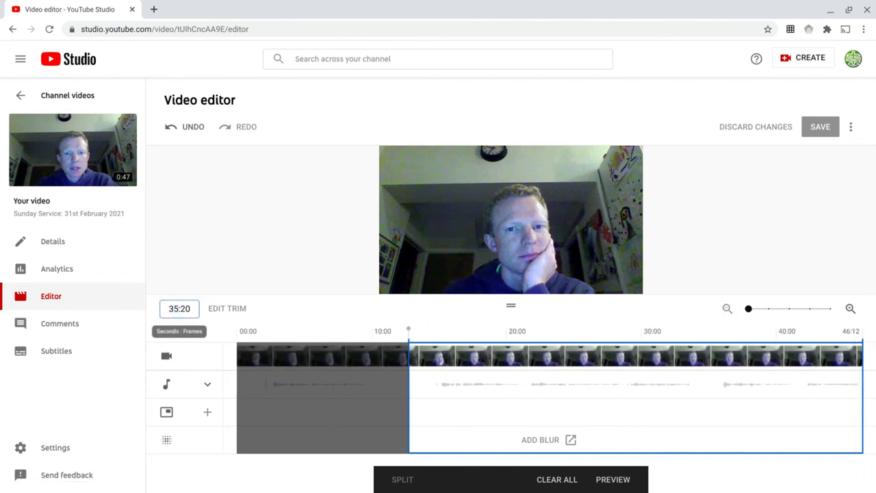
{"action": "left_click", "coordinate": [187, 308]}
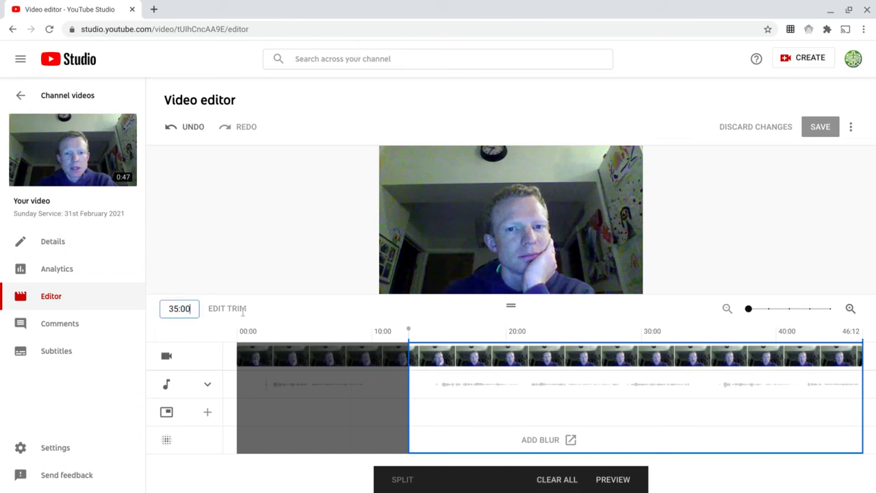
{"action": "left_click", "coordinate": [410, 332]}
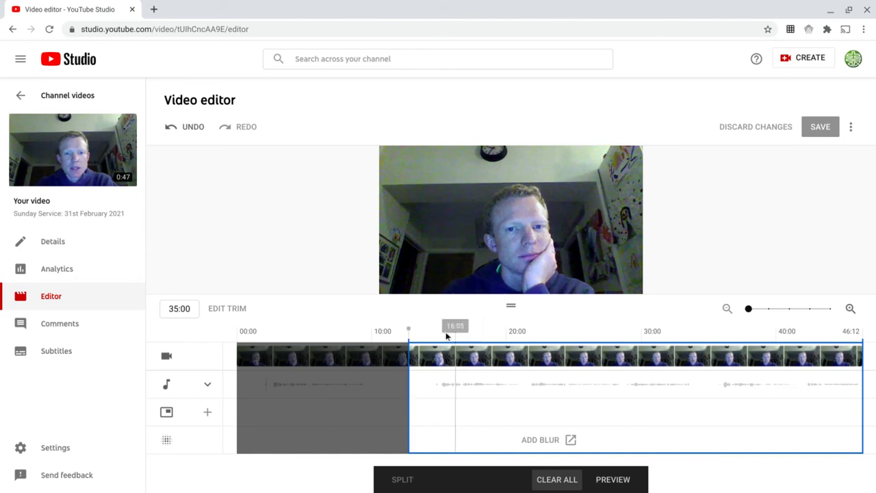
{"action": "left_click_drag", "start_coordinate": [409, 331], "coordinate": [711, 331]}
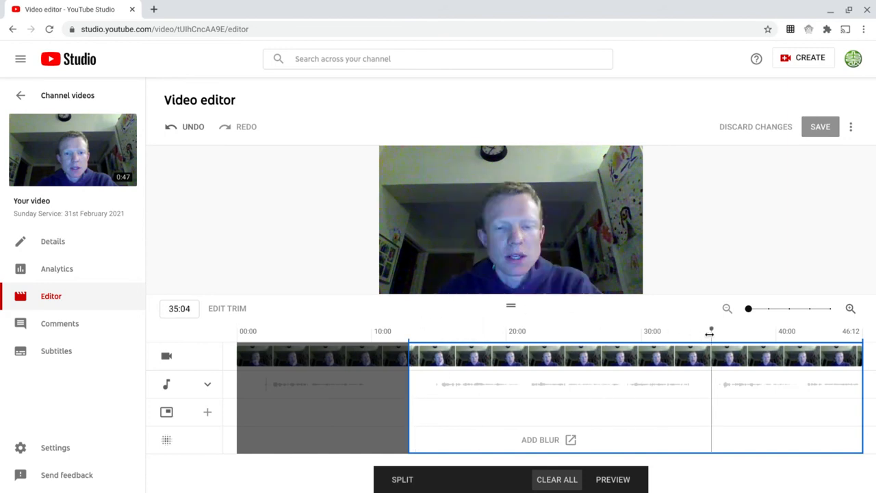
{"action": "left_click", "coordinate": [184, 308]}
{"action": "key", "text": "BackSpace"}
{"action": "type", "text": "0"}
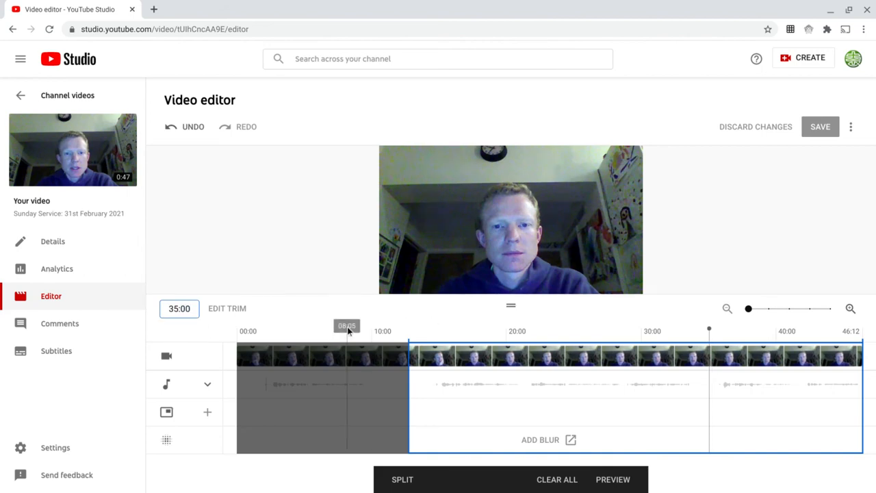
{"action": "key", "text": "Tab"}
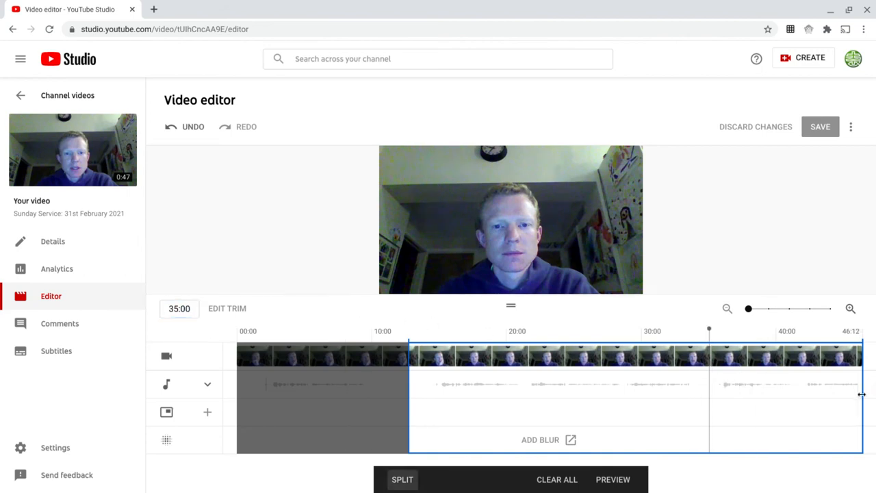
- Trim the end of the video back to just before the 35:00 mark and apply the trim as a preview
{"action": "left_click_drag", "start_coordinate": [862, 394], "coordinate": [709, 400]}
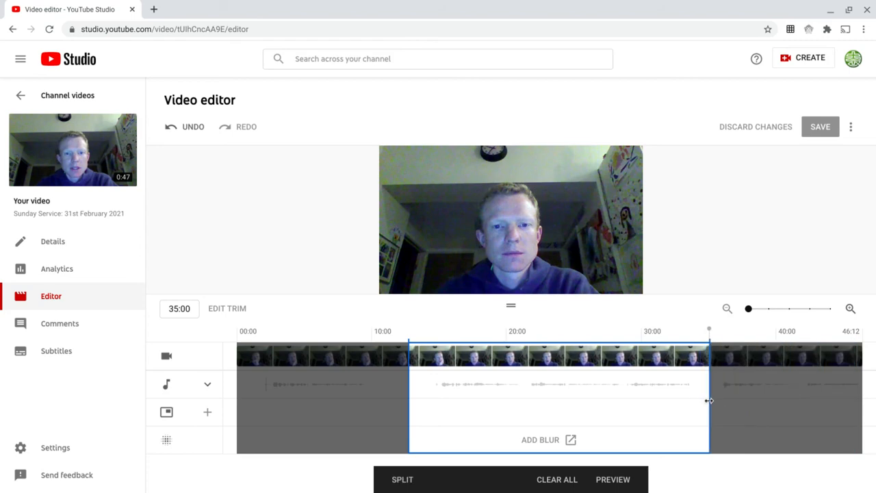
{"action": "left_click", "coordinate": [850, 309]}
{"action": "left_click", "coordinate": [851, 309]}
{"action": "left_click", "coordinate": [851, 308]}
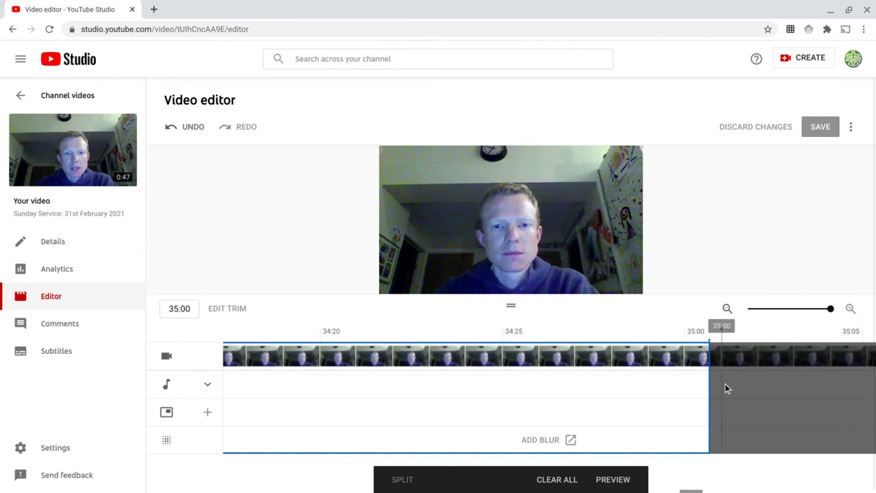
{"action": "left_click_drag", "start_coordinate": [707, 392], "coordinate": [689, 390]}
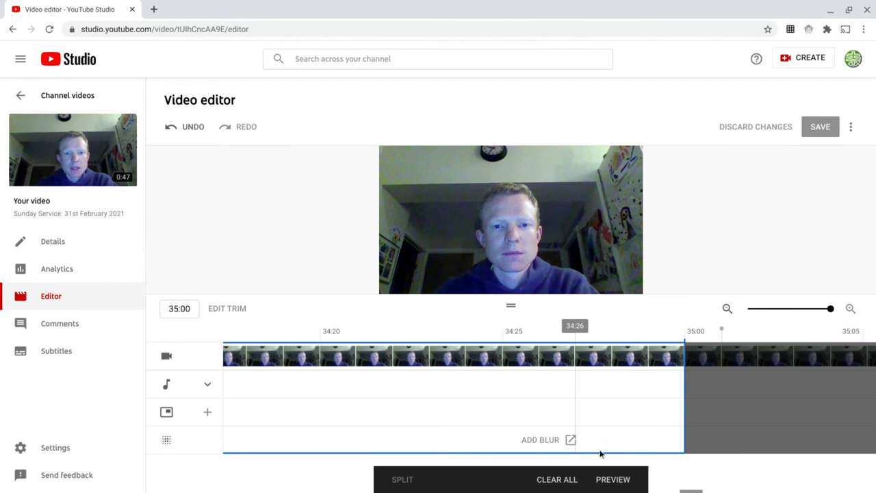
{"action": "left_click", "coordinate": [605, 480]}
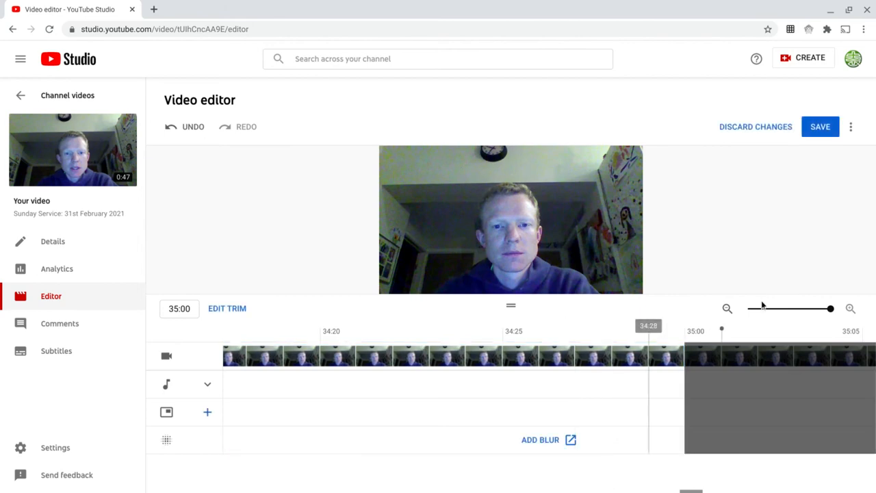
- Play the trimmed video from before the start cut and near the end cut to check both trims
{"action": "left_click", "coordinate": [728, 308]}
{"action": "left_click", "coordinate": [728, 309]}
{"action": "left_click", "coordinate": [727, 308]}
{"action": "left_click", "coordinate": [729, 310]}
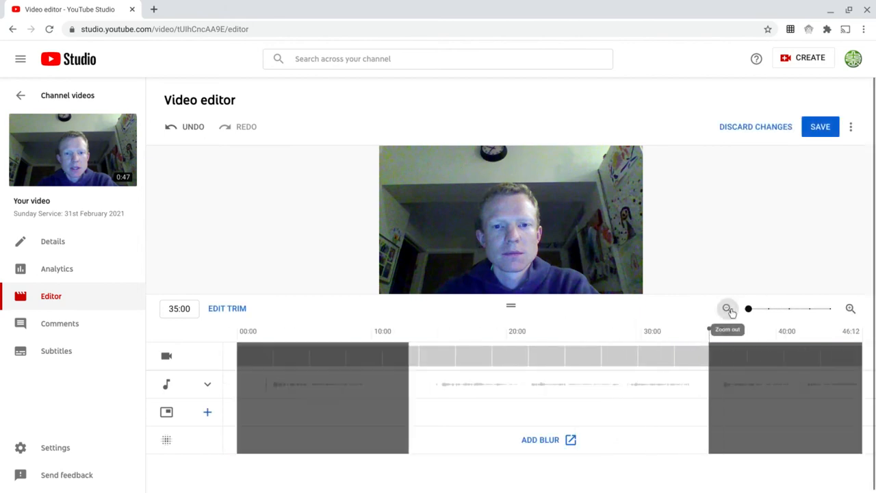
{"action": "left_click", "coordinate": [350, 400]}
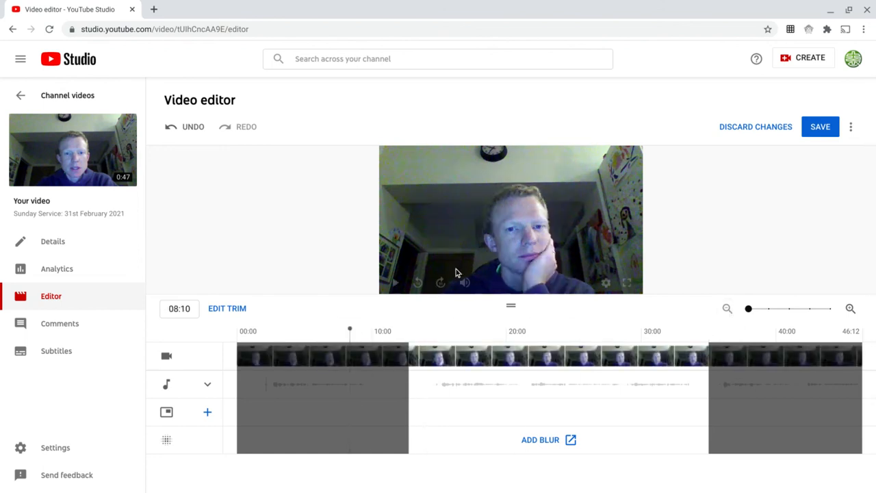
{"action": "left_click", "coordinate": [396, 283]}
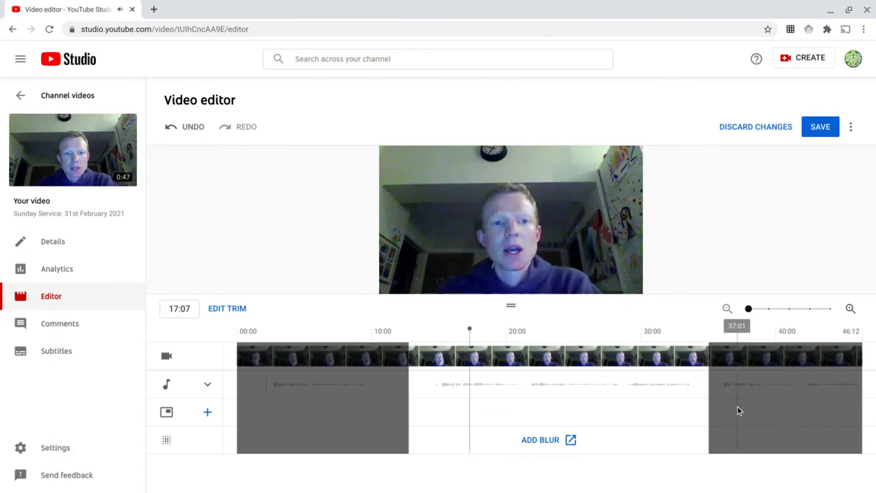
{"action": "left_click", "coordinate": [673, 415]}
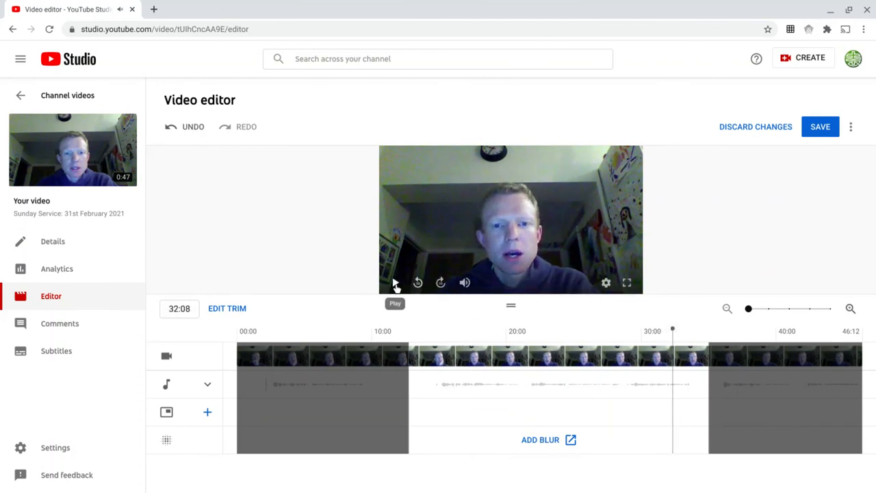
{"action": "left_click", "coordinate": [395, 285]}
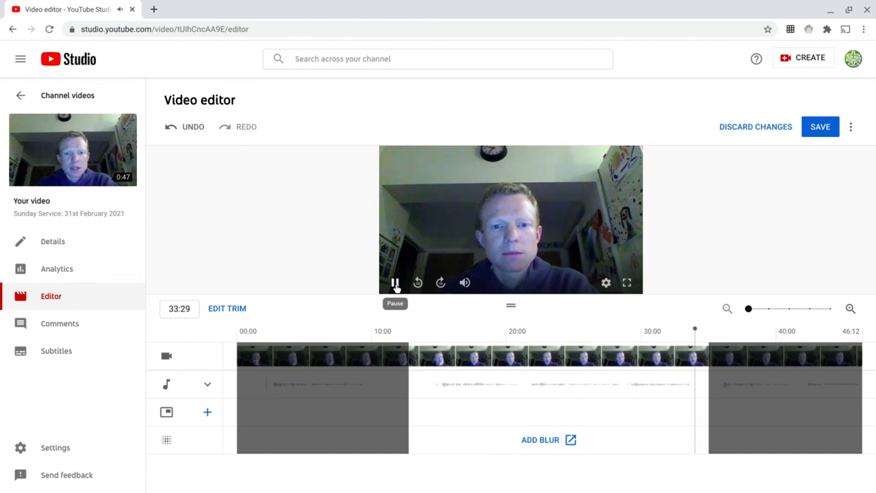
{"action": "left_click", "coordinate": [395, 283]}
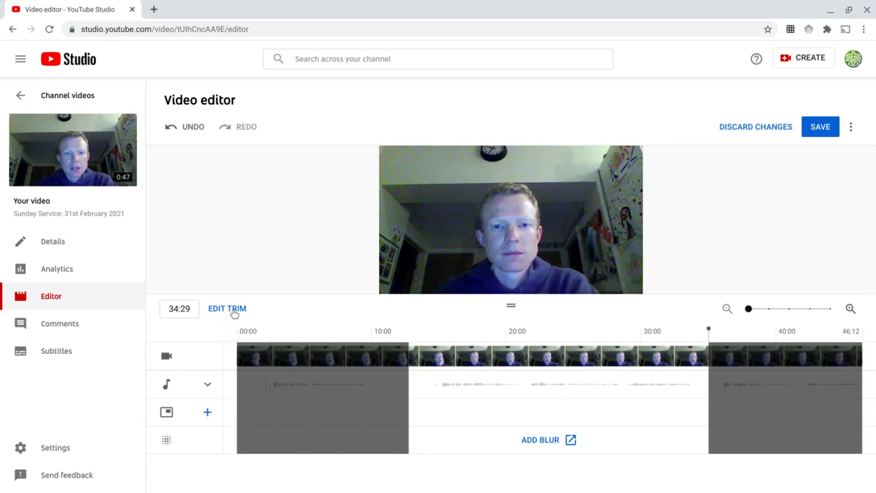
- Save the trimmed video, confirm the change, and return to the channel's video list
{"action": "left_click", "coordinate": [820, 130]}
{"action": "left_click", "coordinate": [598, 354]}
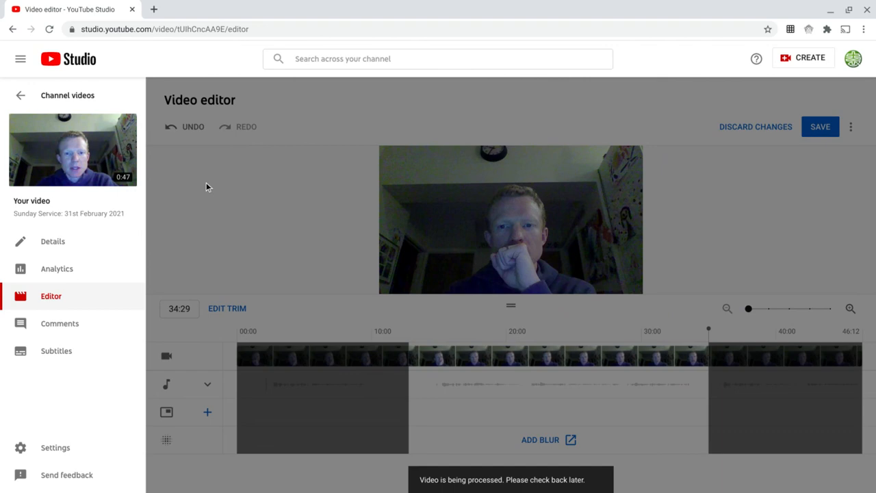
{"action": "left_click", "coordinate": [24, 98]}
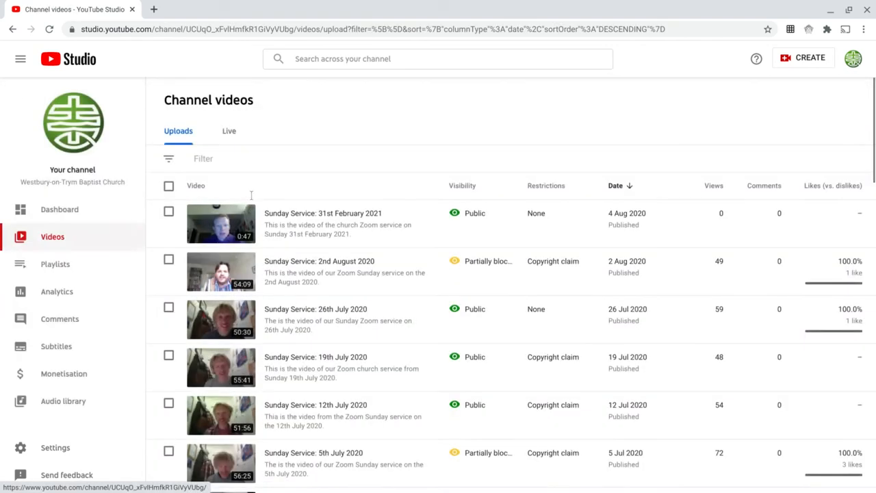